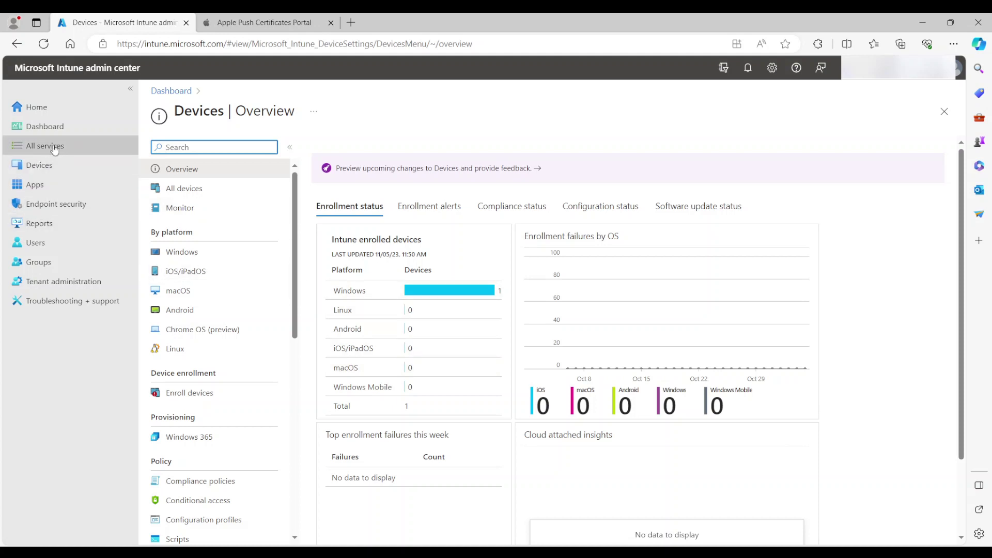
# Scroll the Devices overview to check the counts: one Windows device, zero iOS/iPadOS devices.
pyautogui.scroll(-3, 229, 403)
pyautogui.scroll(3, 237, 395)
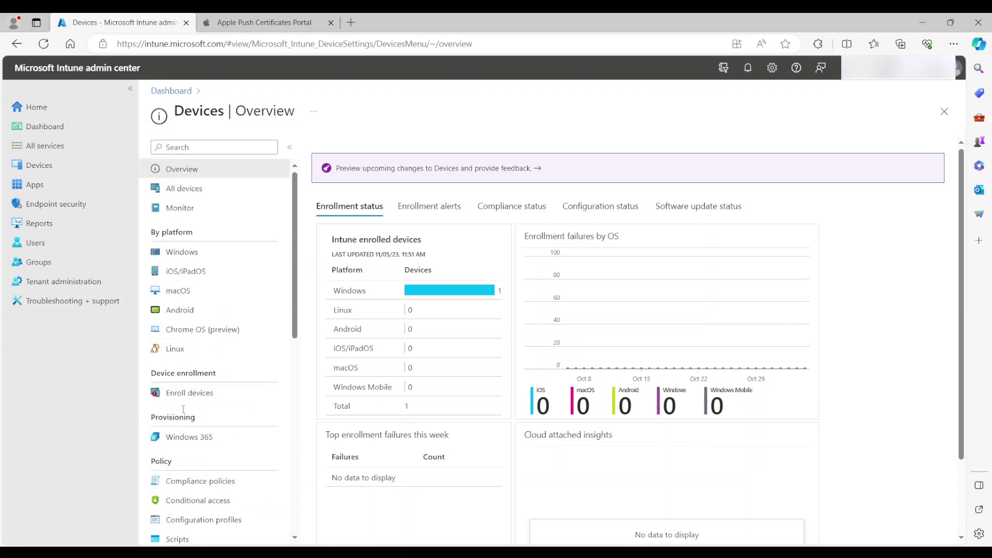
pyautogui.click(198, 399)
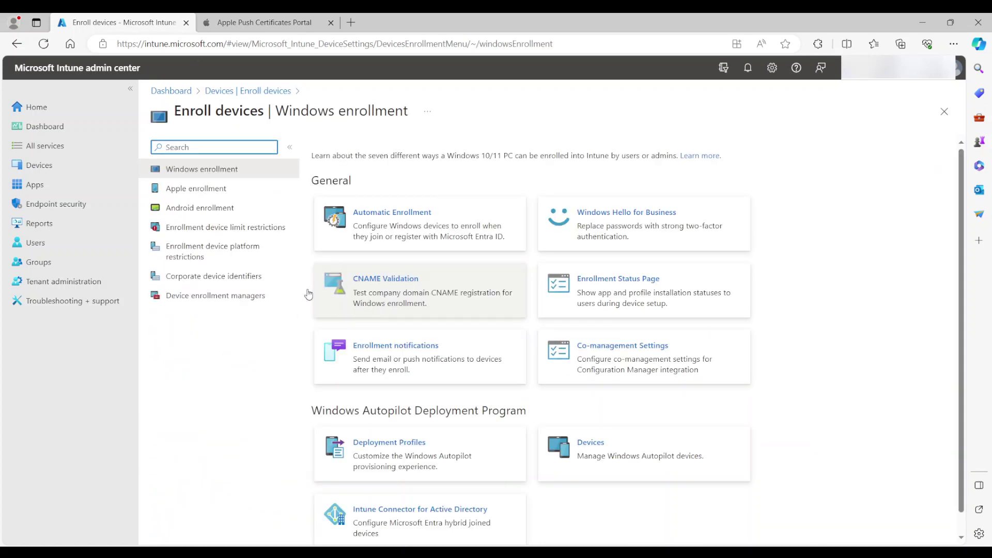
pyautogui.click(219, 259)
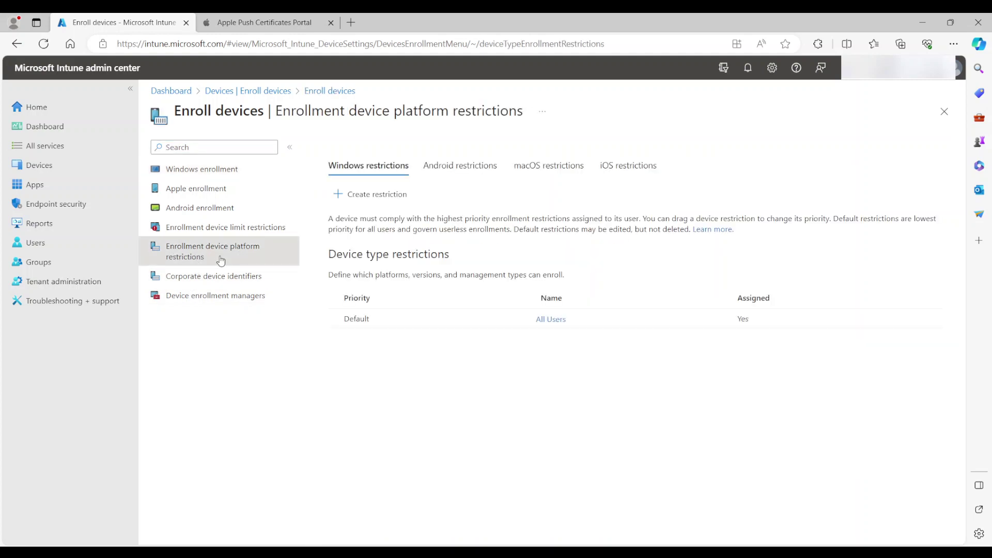
pyautogui.click(556, 169)
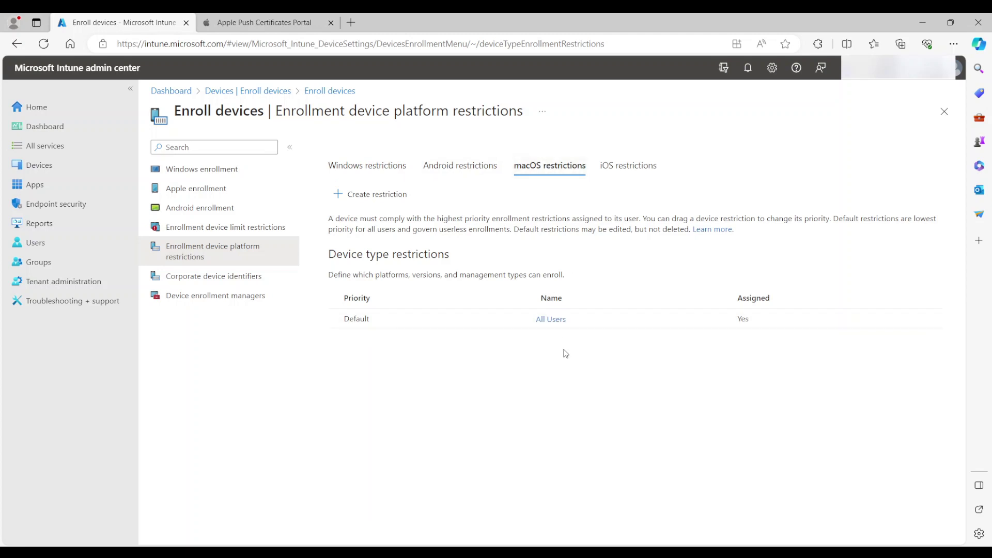
pyautogui.click(561, 324)
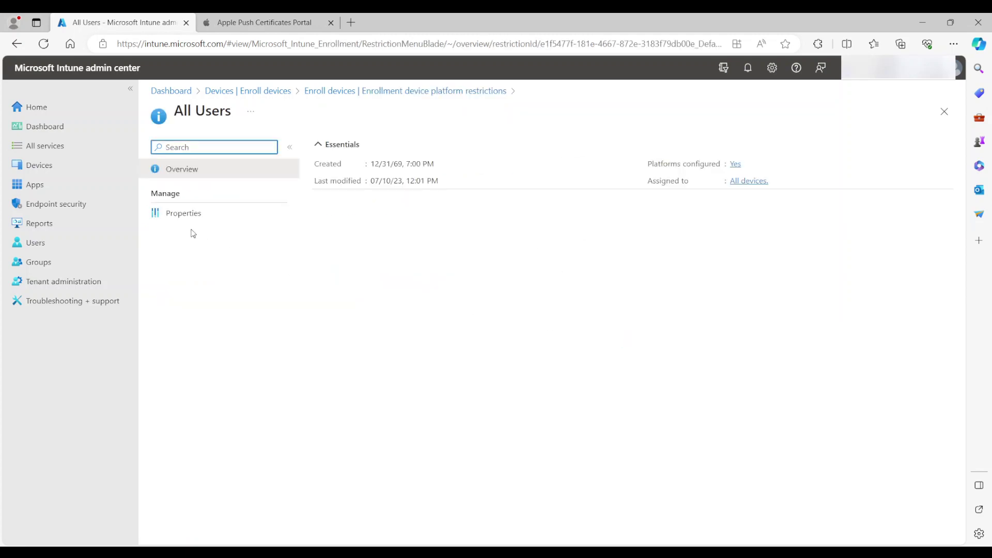
pyautogui.click(183, 217)
pyautogui.click(385, 252)
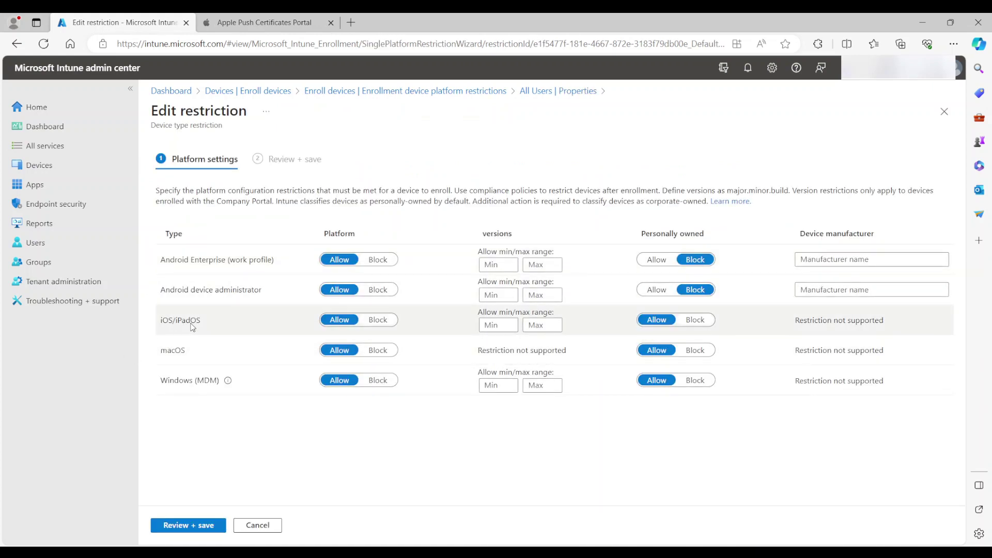
pyautogui.click(343, 325)
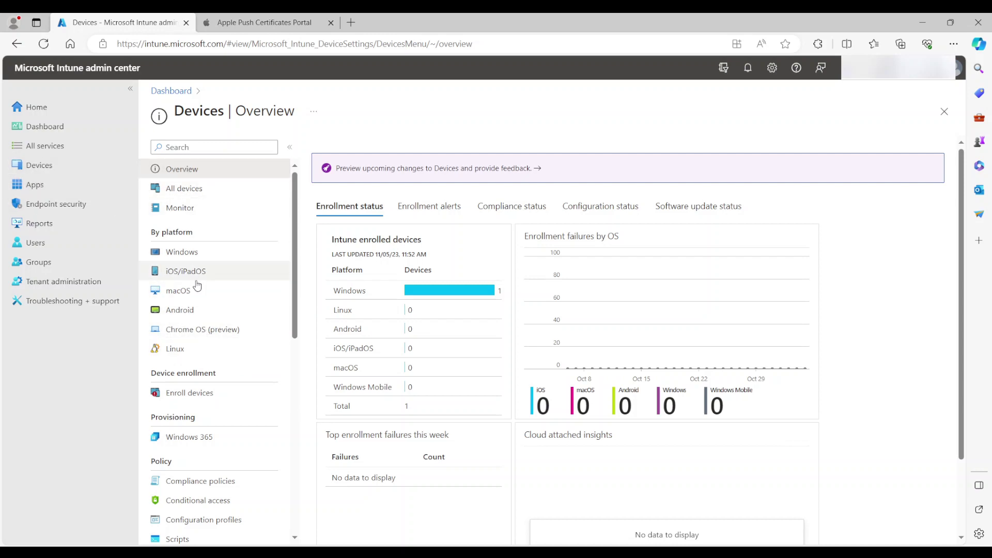
# Go to the iOS/iPadOS enrollment page, which requires an Apple MDM Push certificate.
pyautogui.click(210, 273)
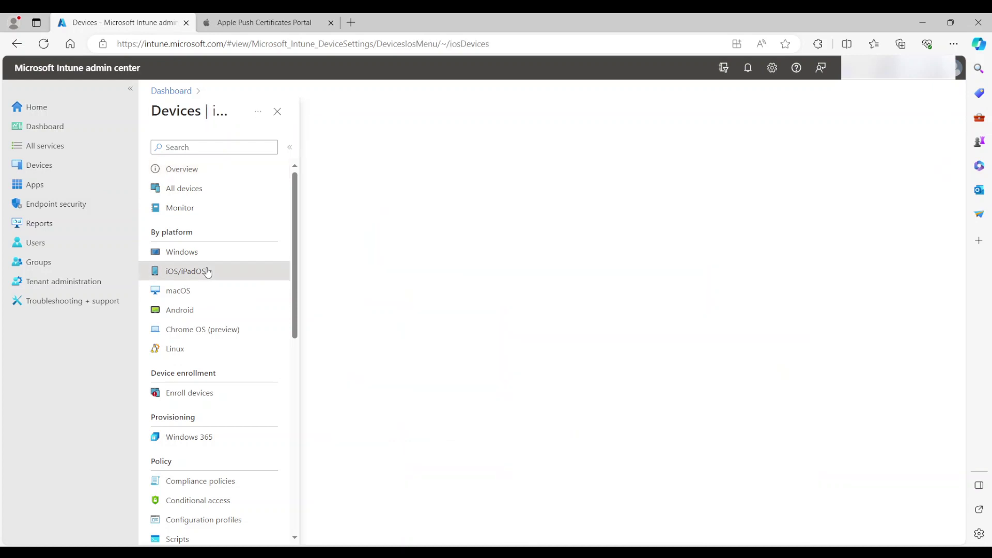
pyautogui.click(191, 195)
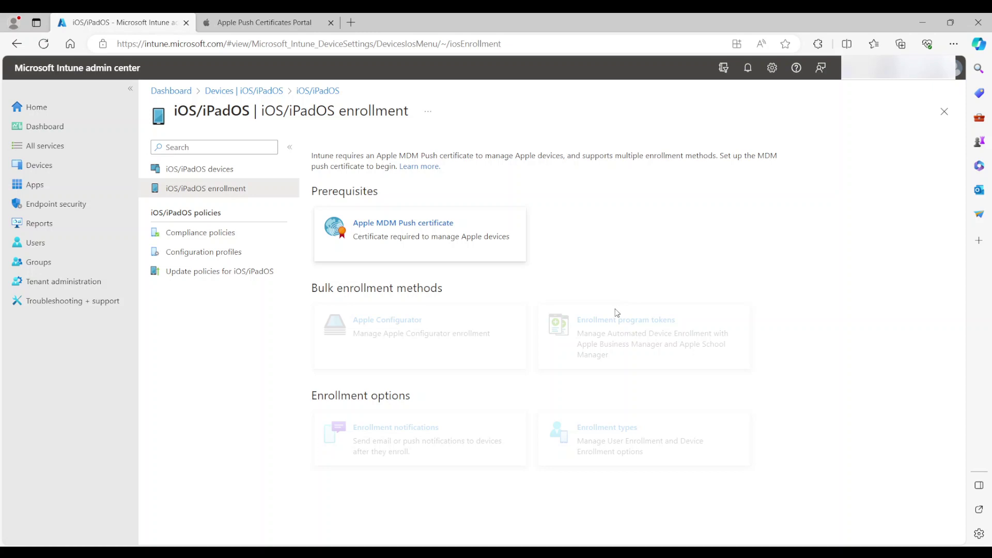
# In the Apple MDM Push certificate setup, agree to share data with Apple and download the CSR.
pyautogui.click(419, 243)
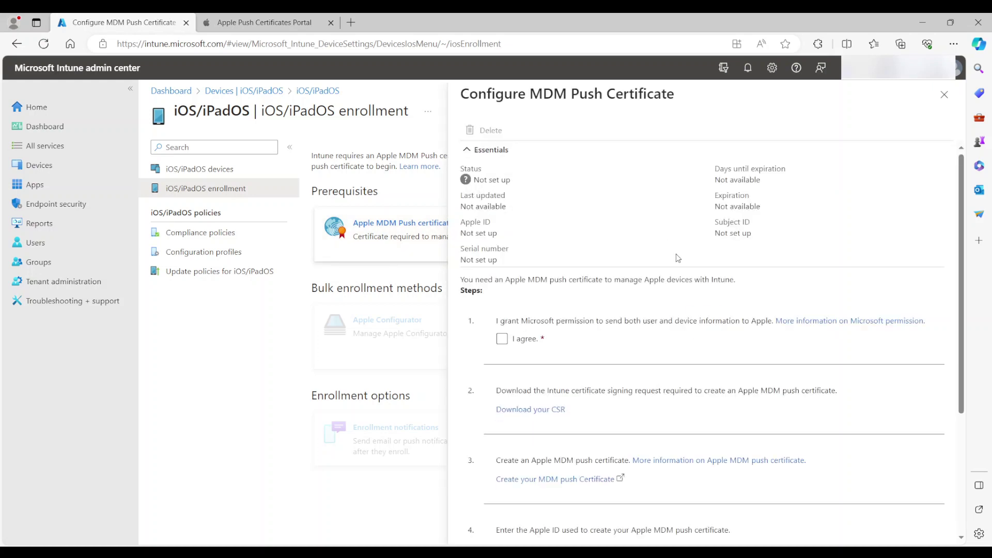
pyautogui.scroll(-3, 688, 268)
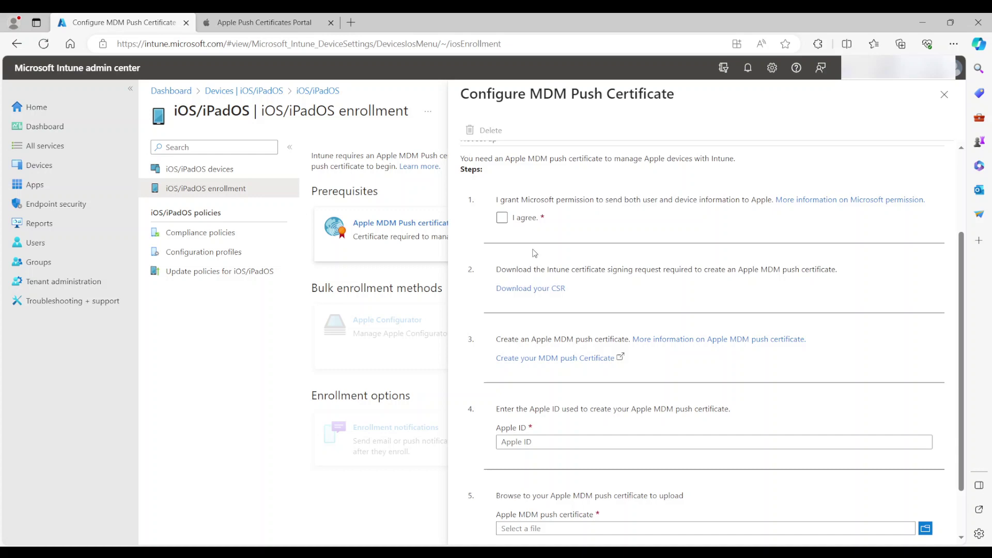
pyautogui.click(501, 218)
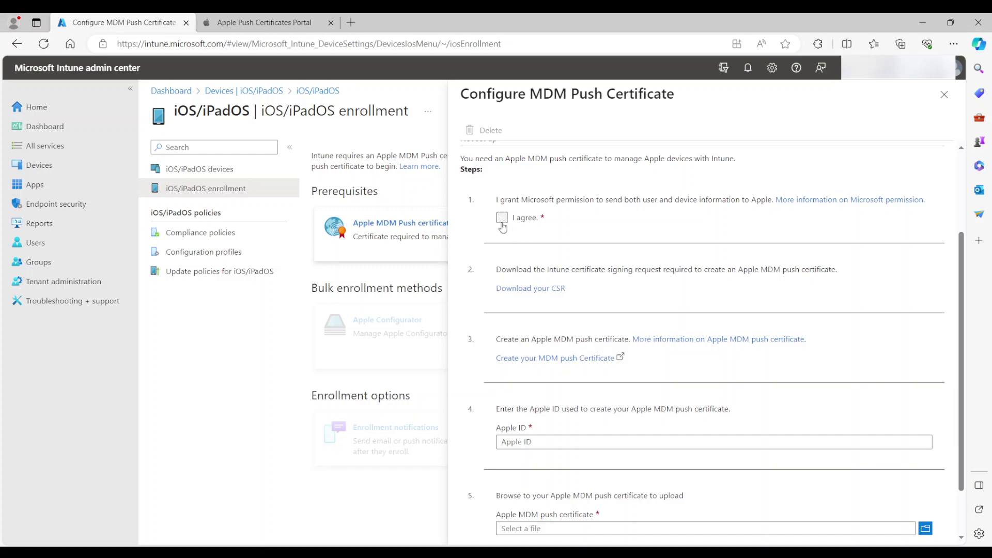
pyautogui.click(544, 290)
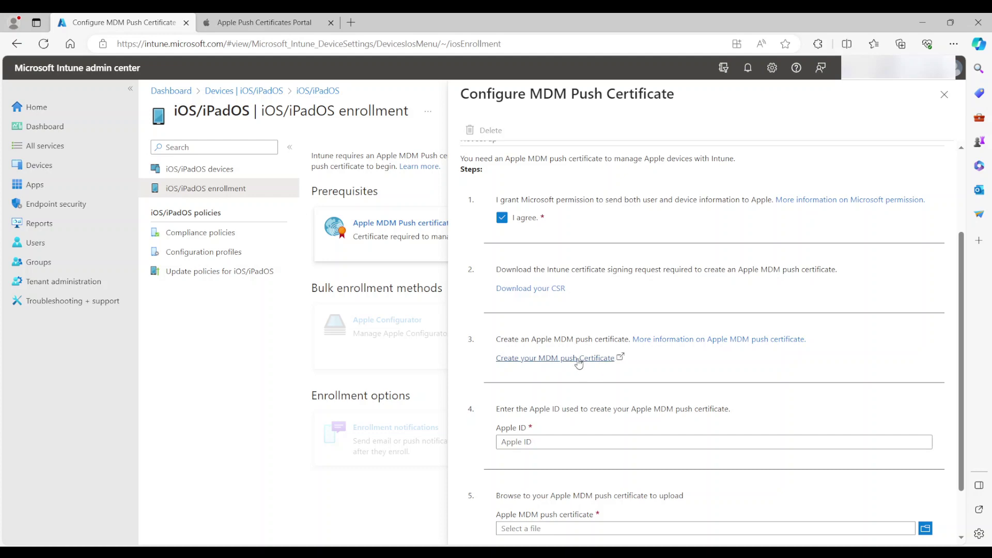
# In the Apple Push Certificates Portal, start a new certificate and accept Apple's terms of use.
pyautogui.click(579, 359)
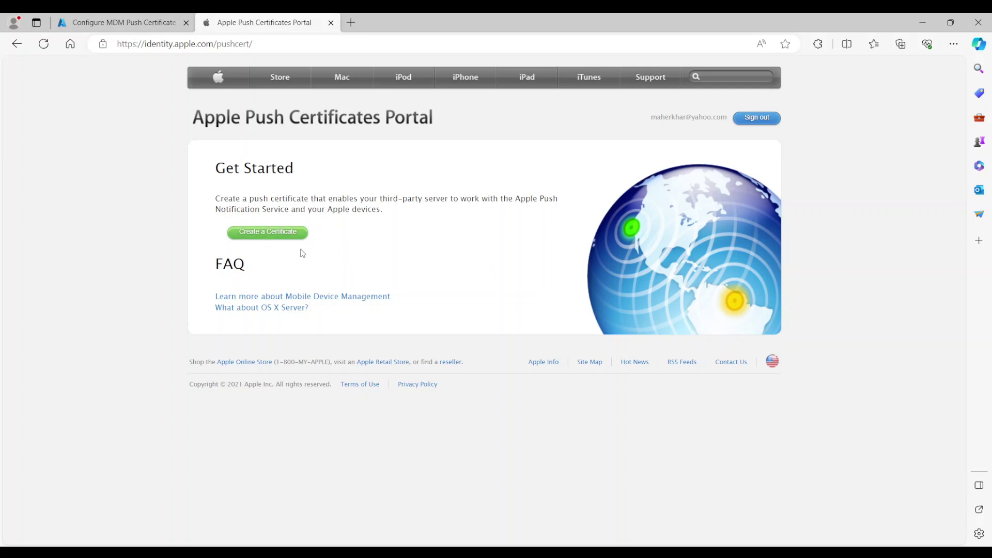
pyautogui.click(286, 234)
pyautogui.click(347, 403)
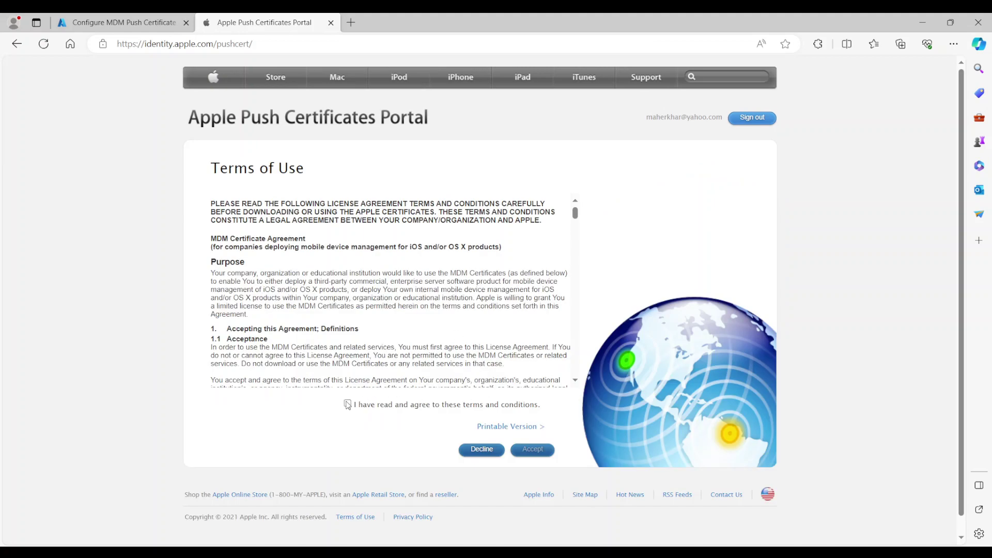
pyautogui.click(532, 449)
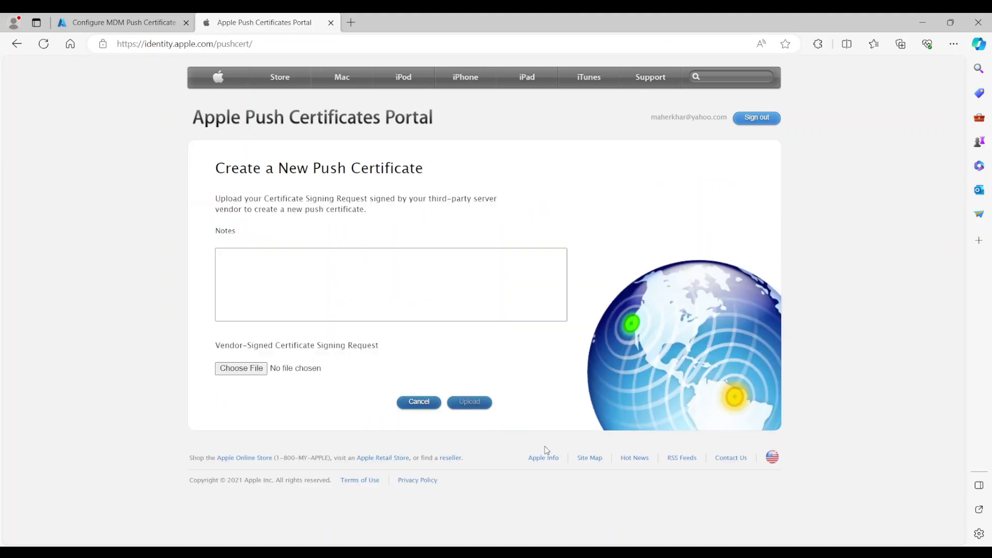
# Add the note 'Intune Cer', upload IntuneCSR.csr, and view the resulting certificate list.
pyautogui.click(370, 271)
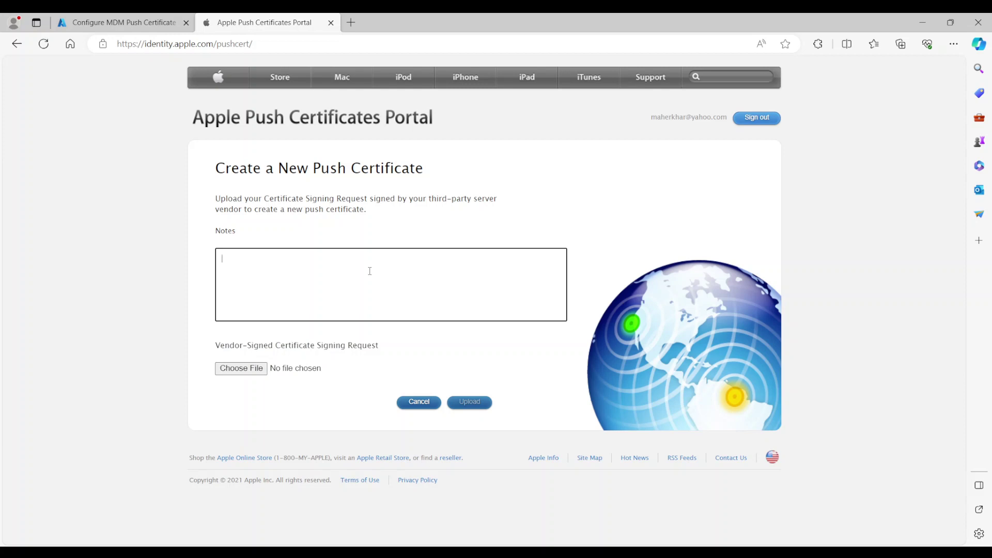
pyautogui.write('Intuen Cer')
pyautogui.press('BackSpace')
pyautogui.press('BackSpace')
pyautogui.press('BackSpace')
pyautogui.press('BackSpace')
pyautogui.press('BackSpace')
pyautogui.press('BackSpace')
pyautogui.press('BackSpace')
pyautogui.write('une Cer')
pyautogui.click(254, 373)
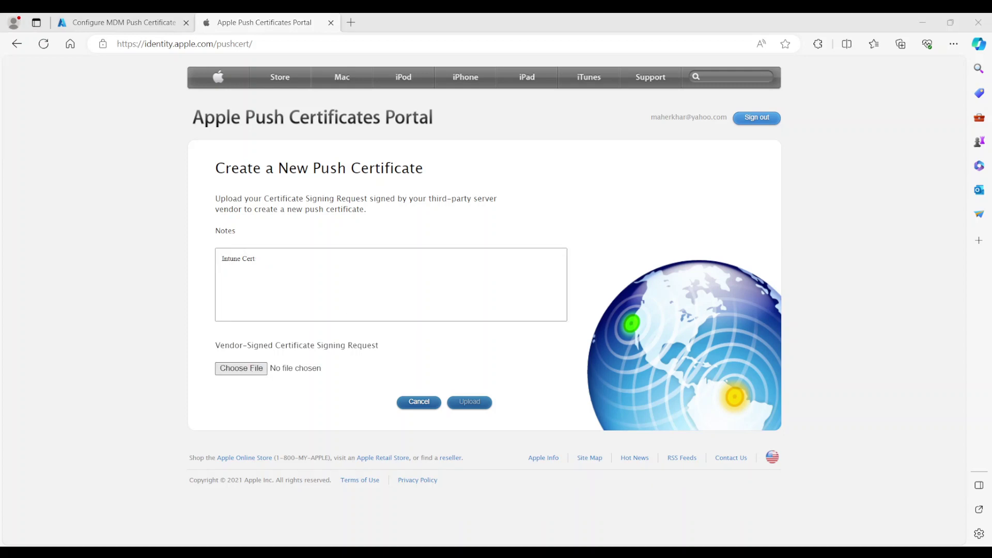
pyautogui.click(372, 301)
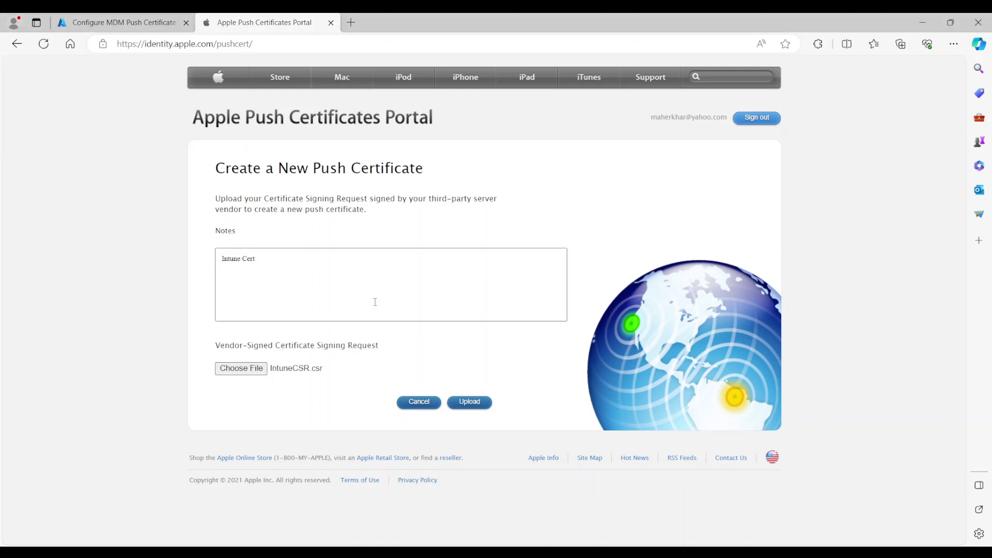
pyautogui.click(471, 404)
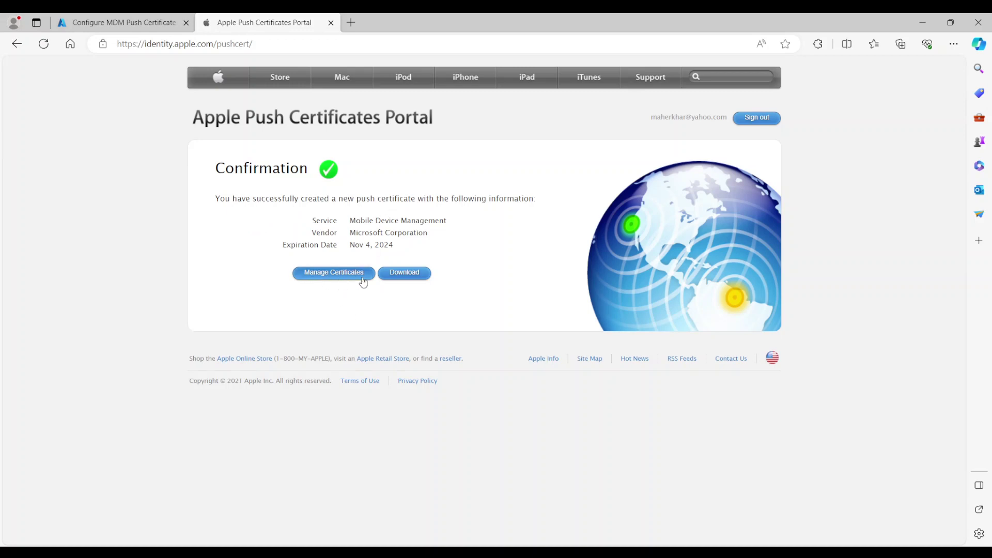
pyautogui.click(327, 274)
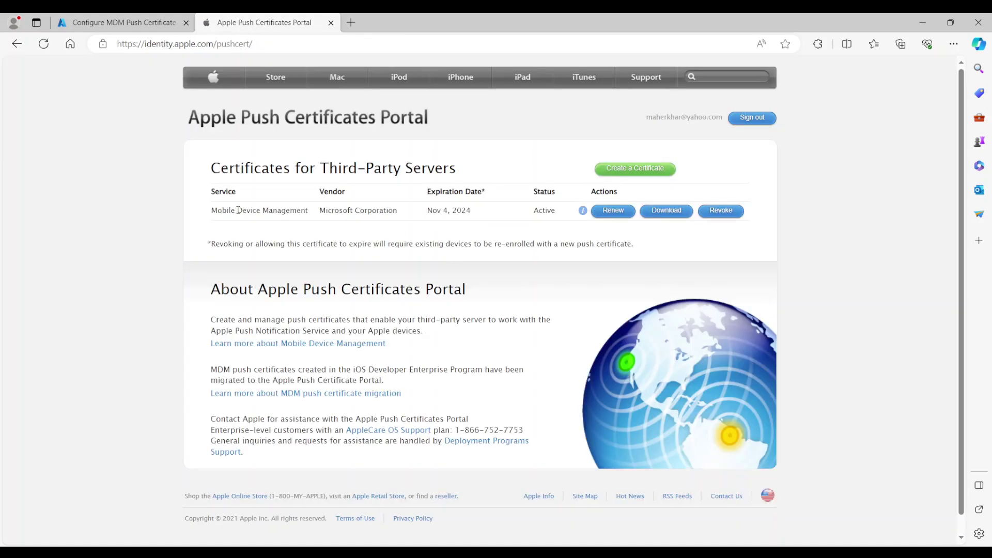
# Download the push certificate and upload the .pem file in Intune with the Apple ID.
pyautogui.click(672, 212)
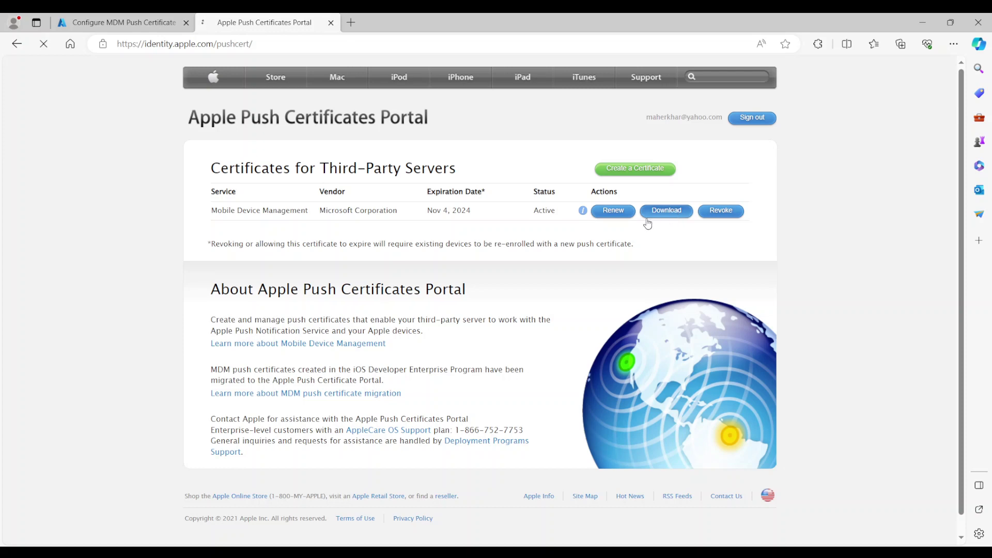
pyautogui.hotkey('ctrl', 'shift', 'Tab')
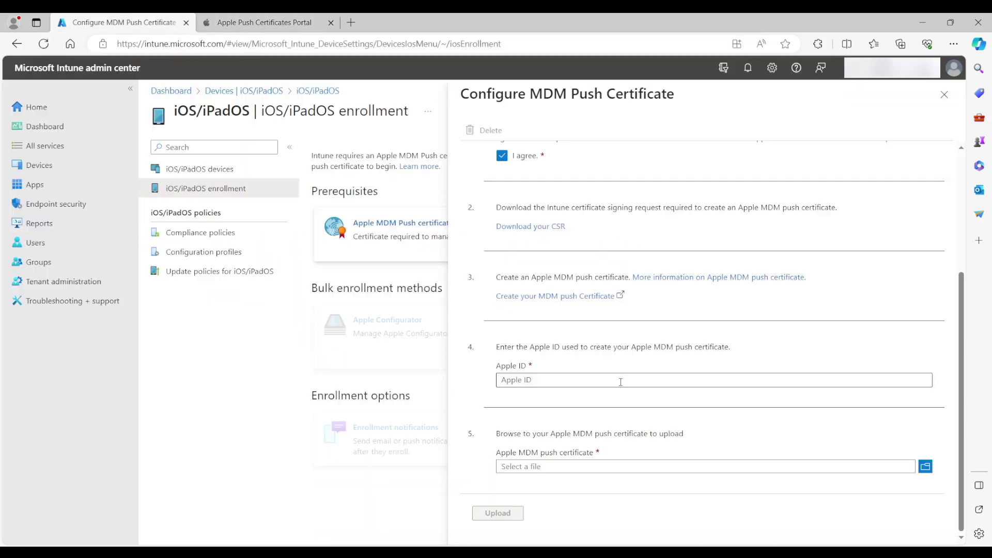
pyautogui.click(606, 379)
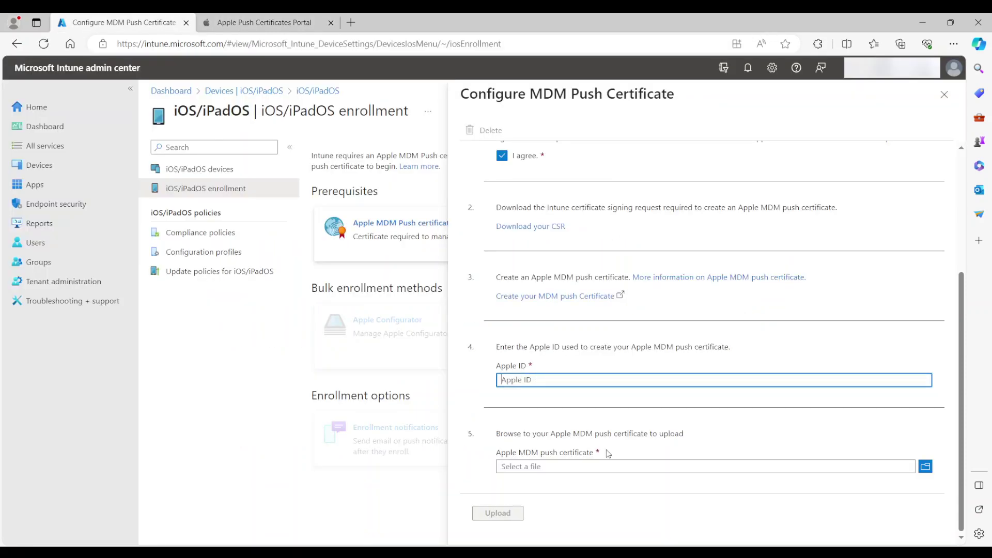
pyautogui.click(580, 466)
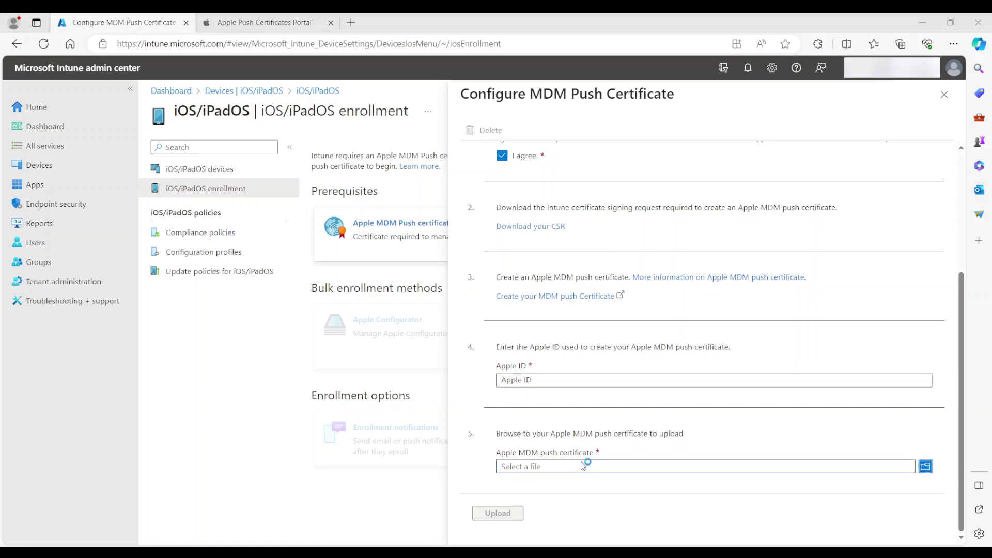
pyautogui.press('Return')
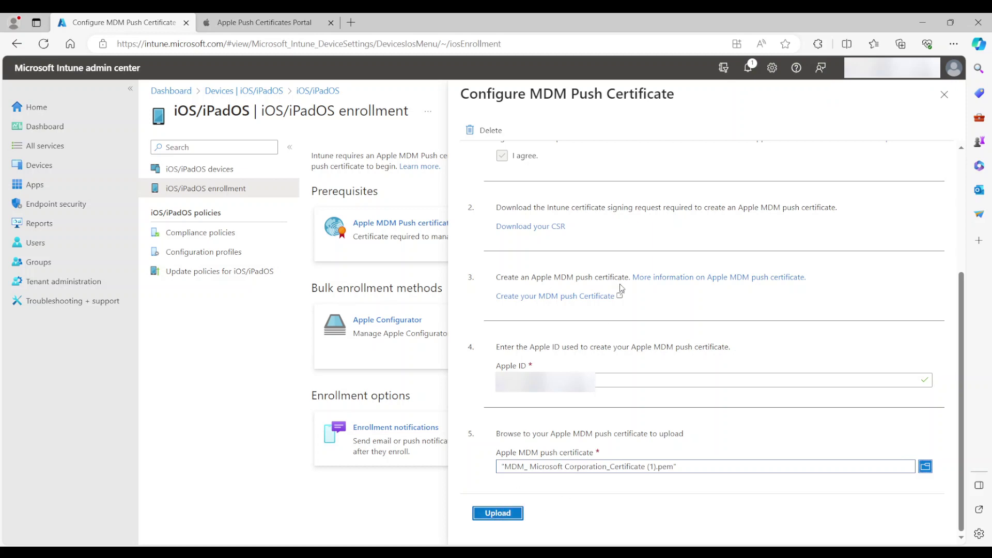
pyautogui.scroll(5, 744, 405)
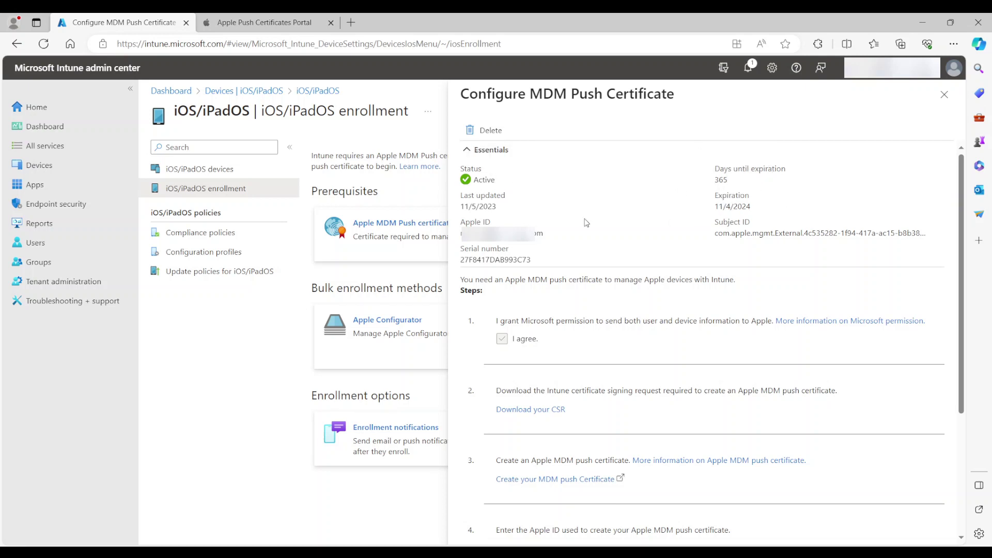
pyautogui.click(948, 95)
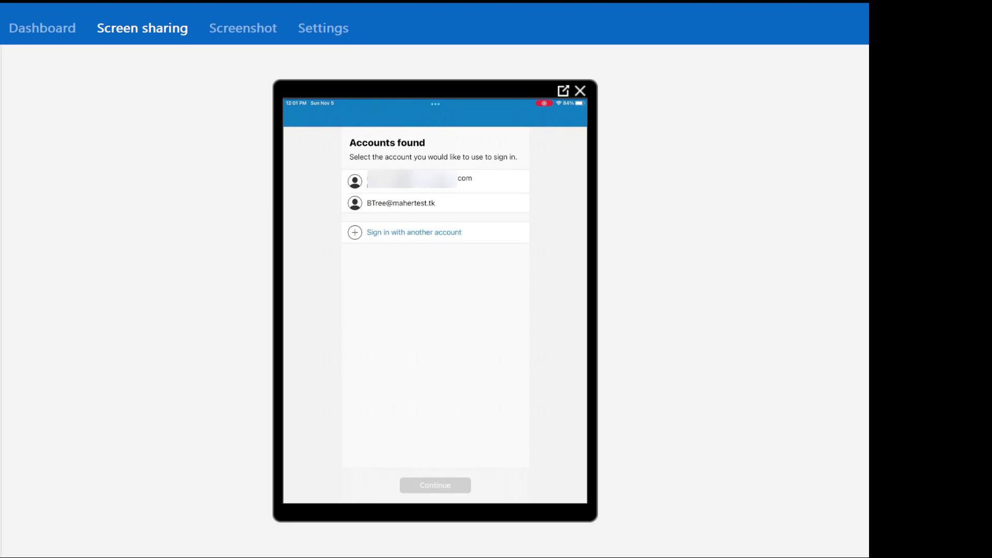
# In Company Portal on the iPad, choose the work account and continue signing in.
pyautogui.click(401, 202)
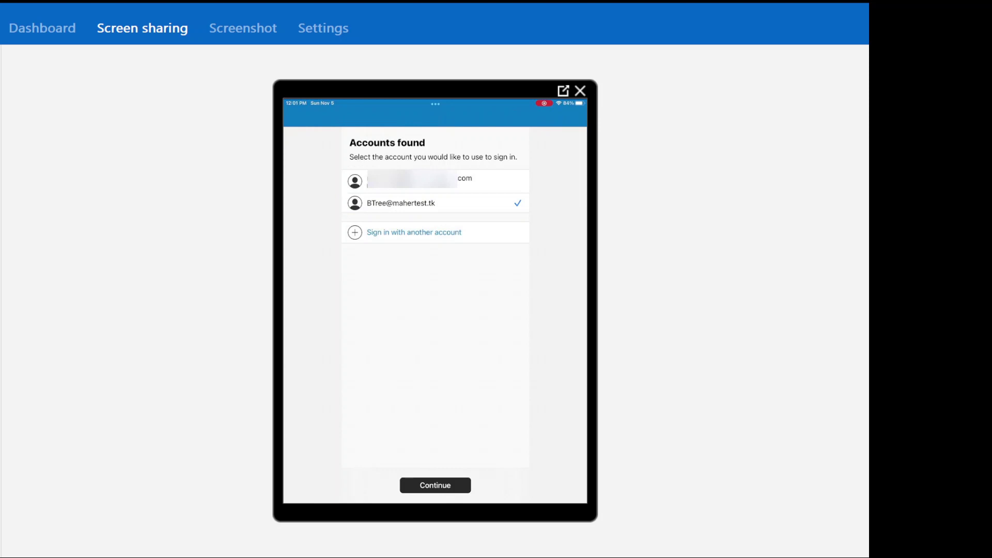
pyautogui.click(435, 485)
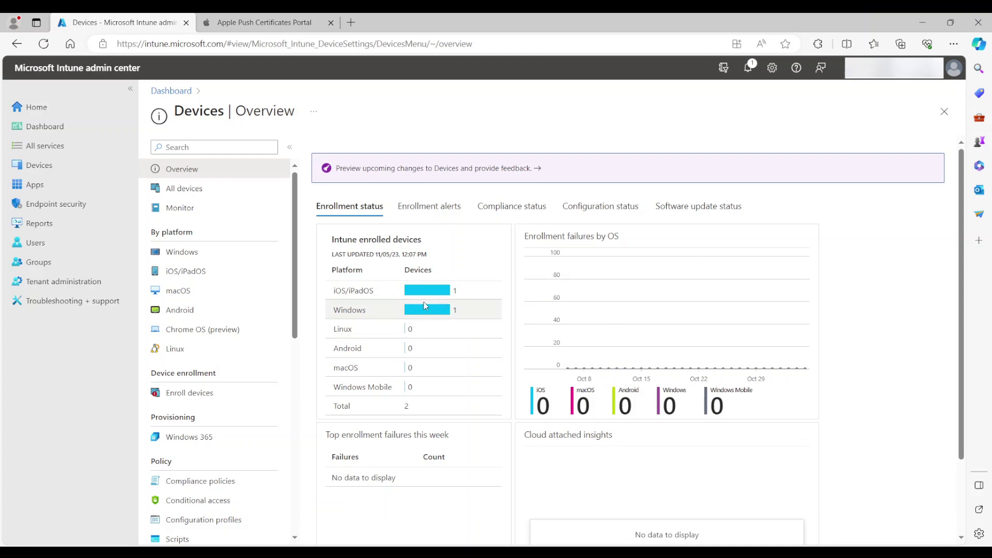
# Open the iOS/iPadOS devices list and view the compliant iPad's details.
pyautogui.click(195, 270)
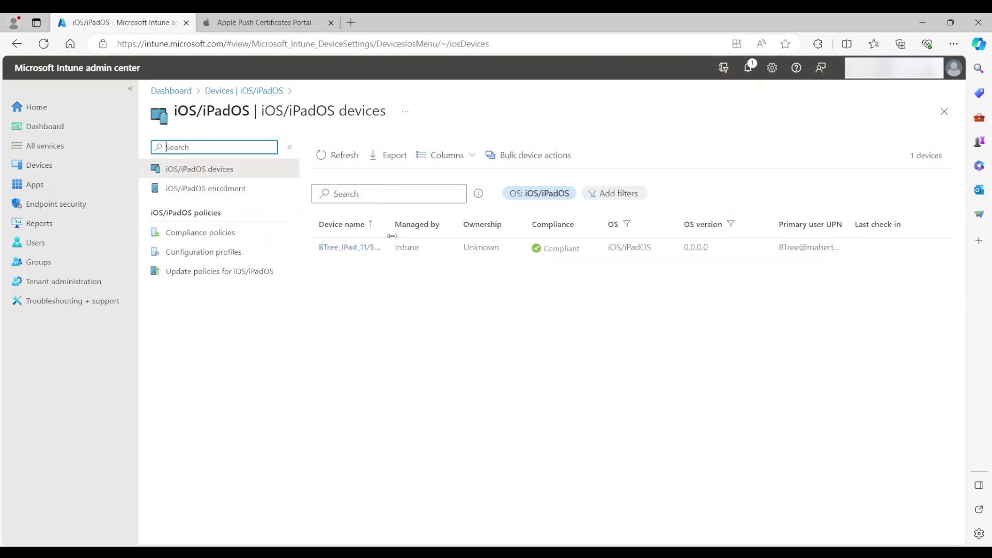
pyautogui.click(342, 251)
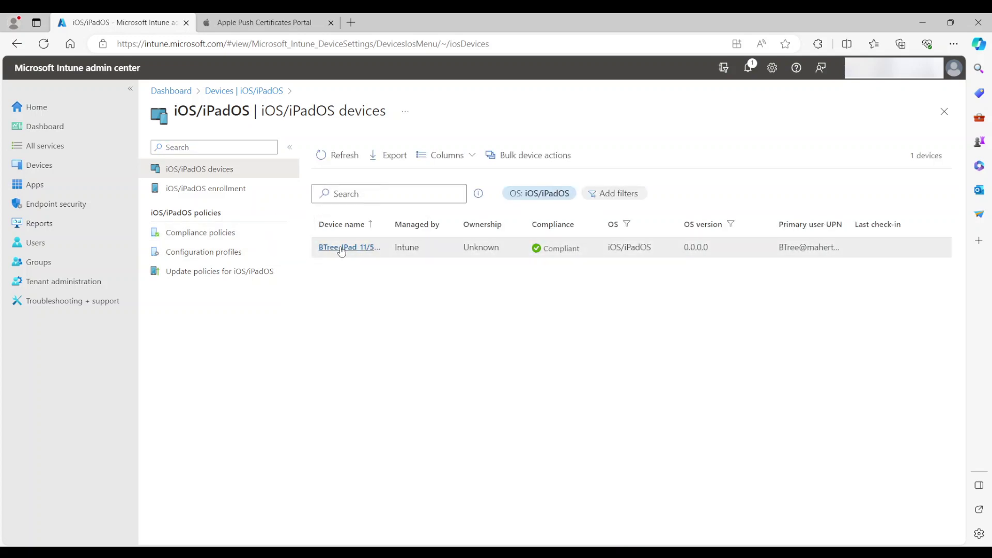